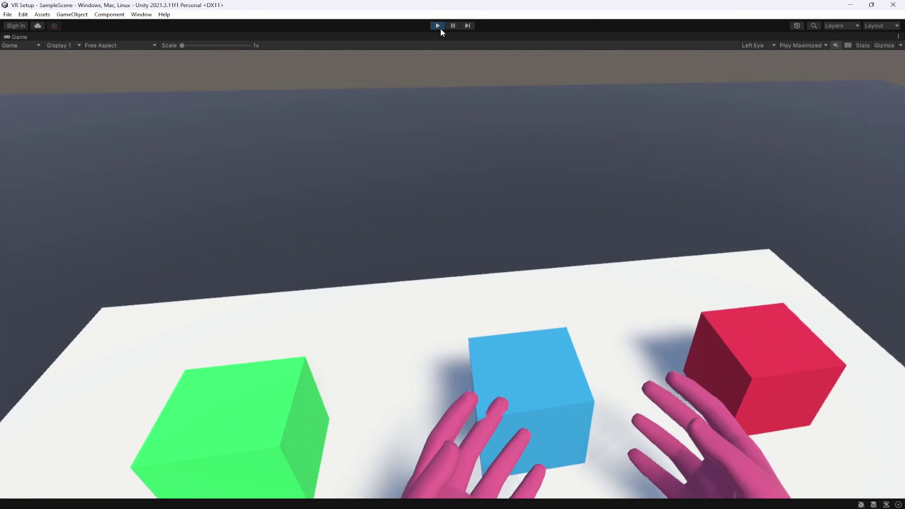
# Step: Stop Play mode and add an XR Direct Interactor to both Left Hand and Right Hand
pyautogui.click(440, 29)
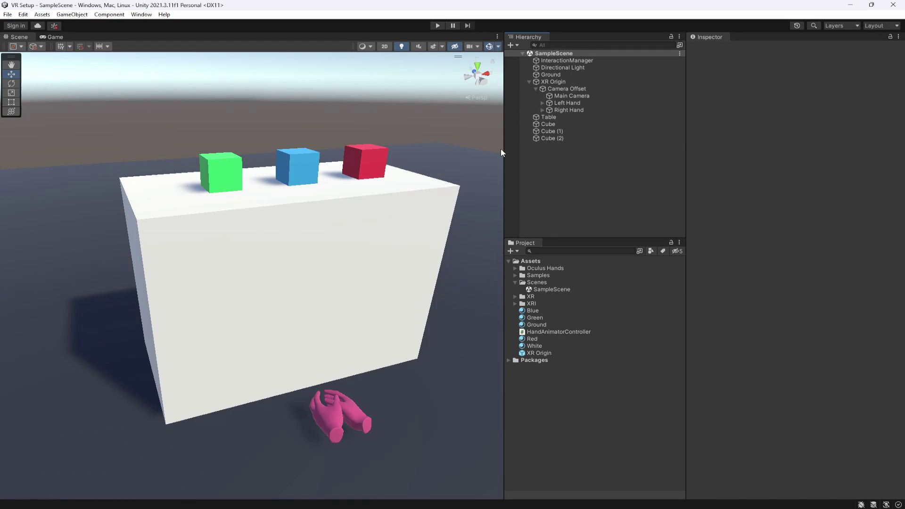
pyautogui.click(561, 102)
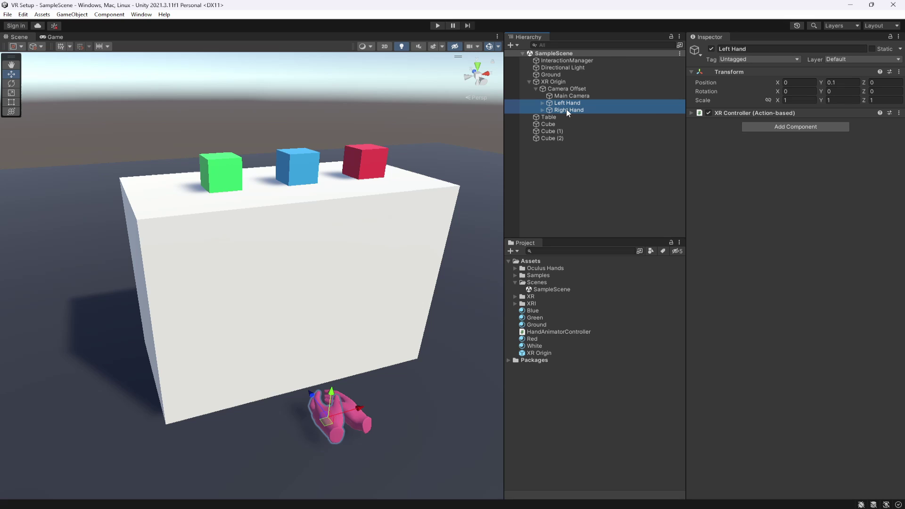
pyautogui.keyDown('ctrl'); pyautogui.click(567, 110); pyautogui.keyUp('ctrl')
pyautogui.click(756, 125)
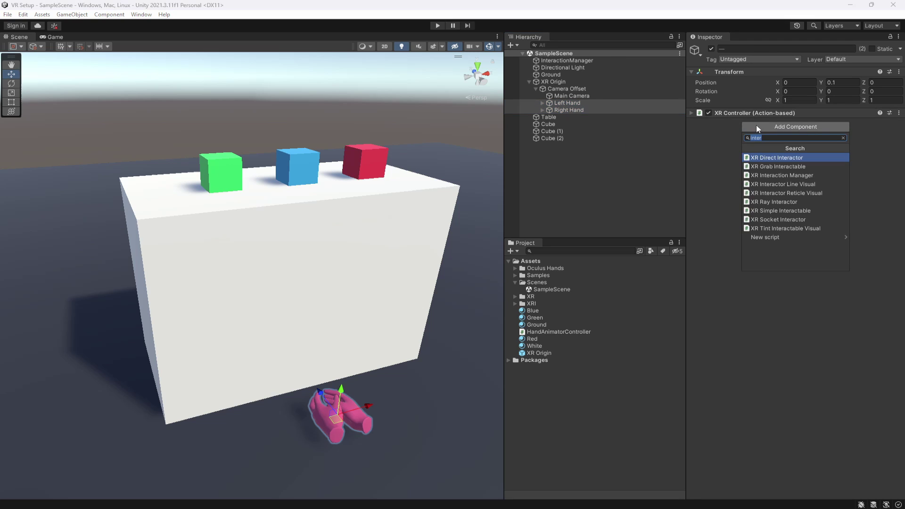
pyautogui.click(776, 159)
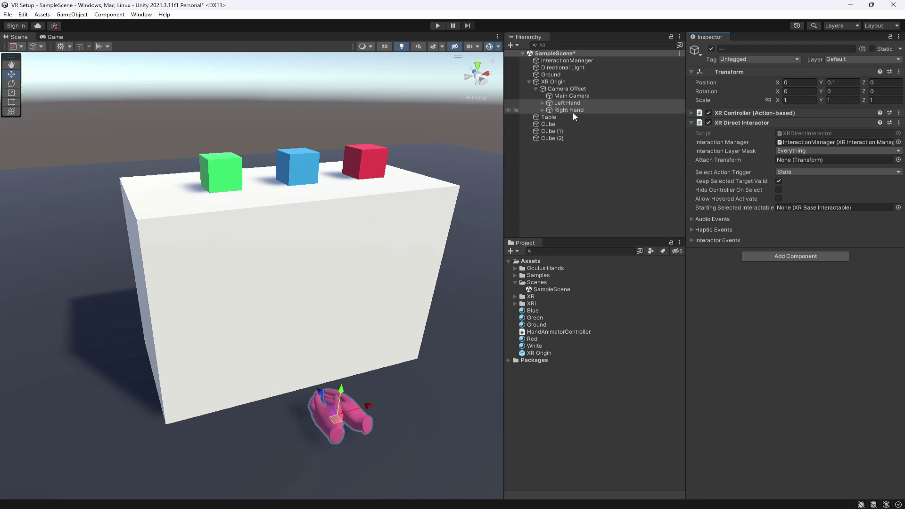
pyautogui.moveTo(292, 167); pyautogui.dragTo(269, 197, button='middle')
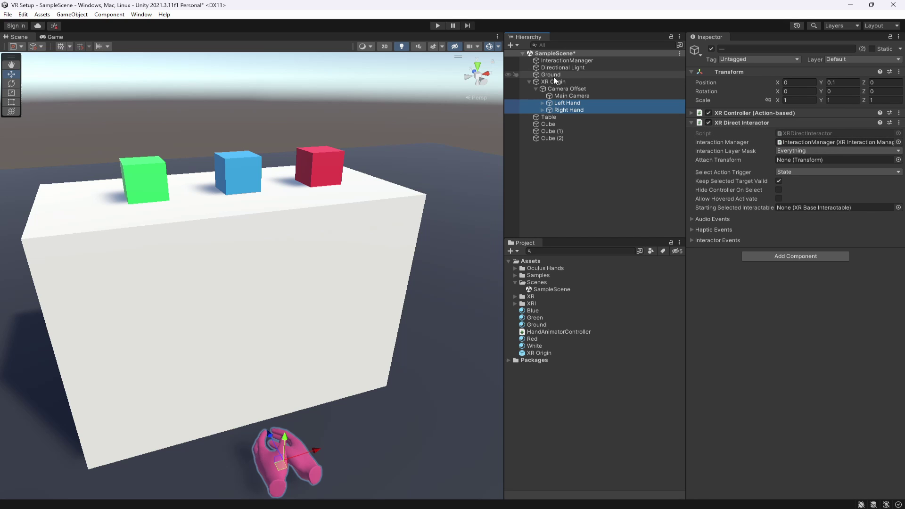
# Step: Inspect the InteractionManager, save the scene, and reselect Left Hand and Right Hand
pyautogui.click(578, 61)
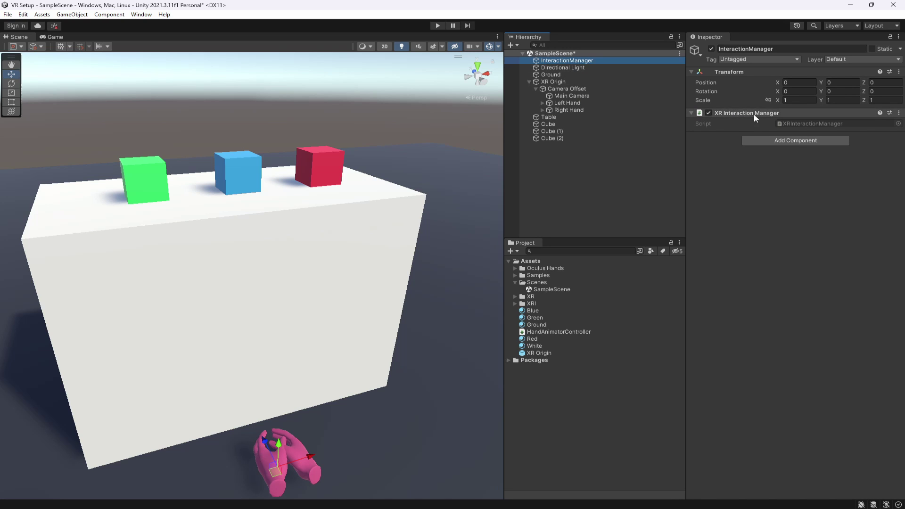
pyautogui.hotkey('ctrl', 's')
pyautogui.click(576, 103)
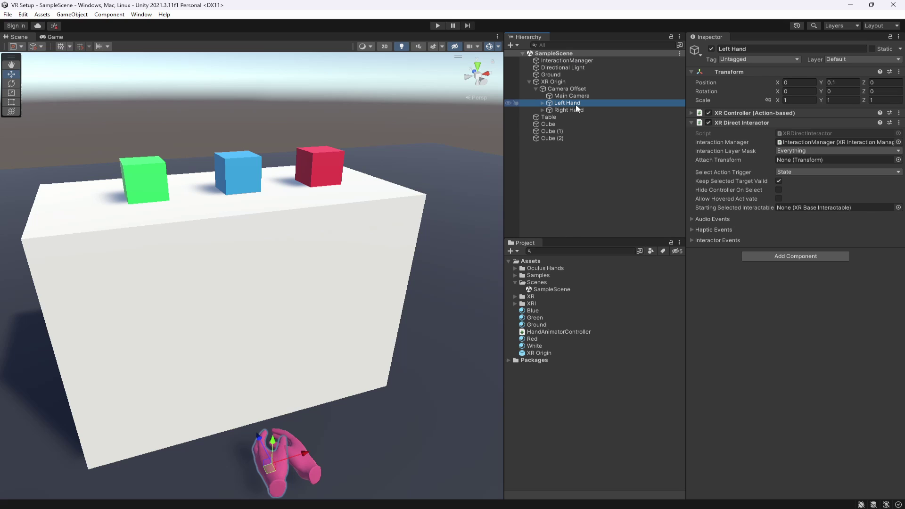
pyautogui.keyDown('ctrl'); pyautogui.click(589, 112); pyautogui.keyUp('ctrl')
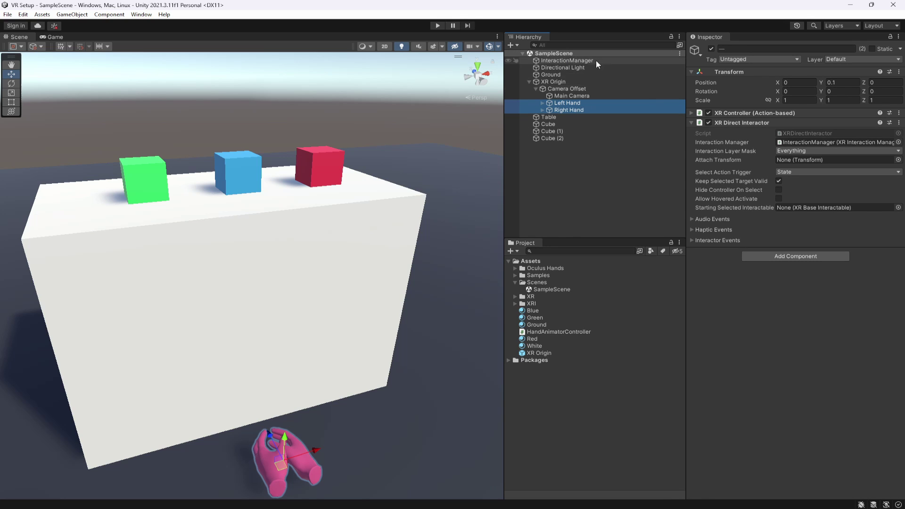
pyautogui.moveTo(730, 145)
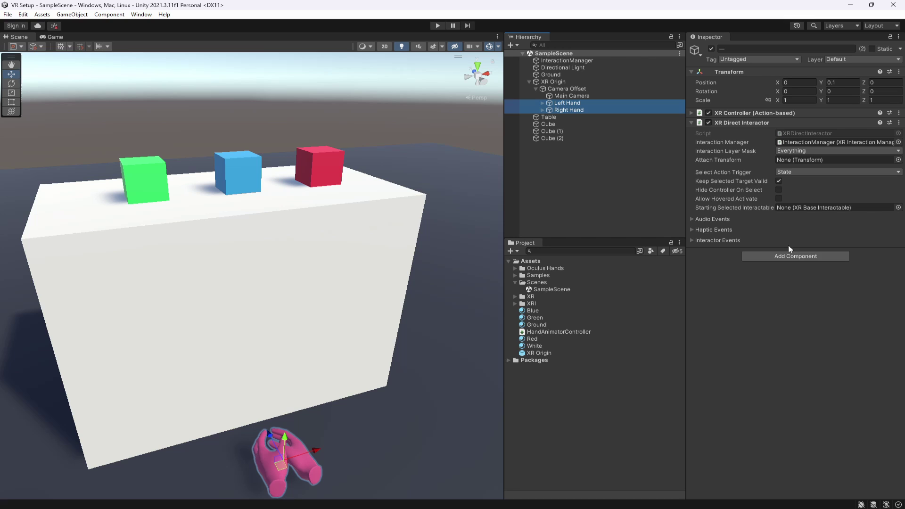
# Step: Add a Sphere Collider to both hands and frame them in the Scene view
pyautogui.click(783, 258)
pyautogui.write('co')
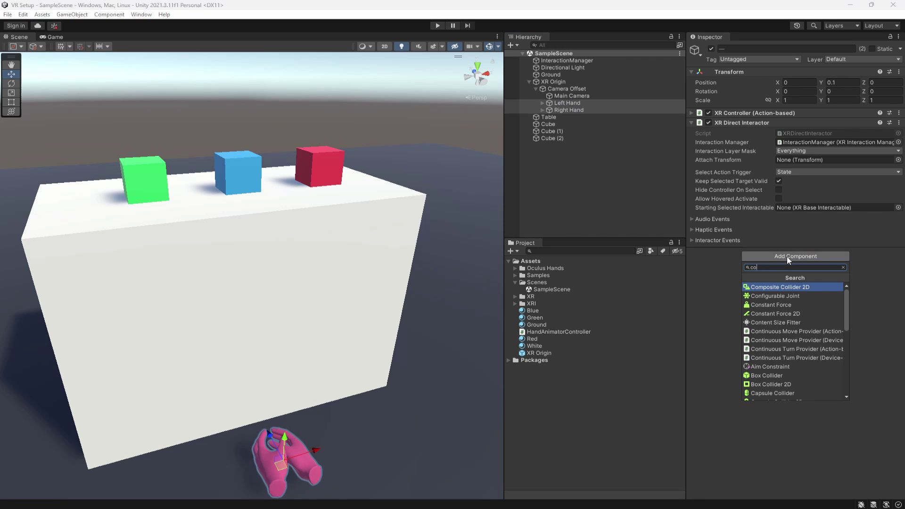
pyautogui.press('BackSpace')
pyautogui.press('BackSpace')
pyautogui.write('sphere')
pyautogui.press('Return')
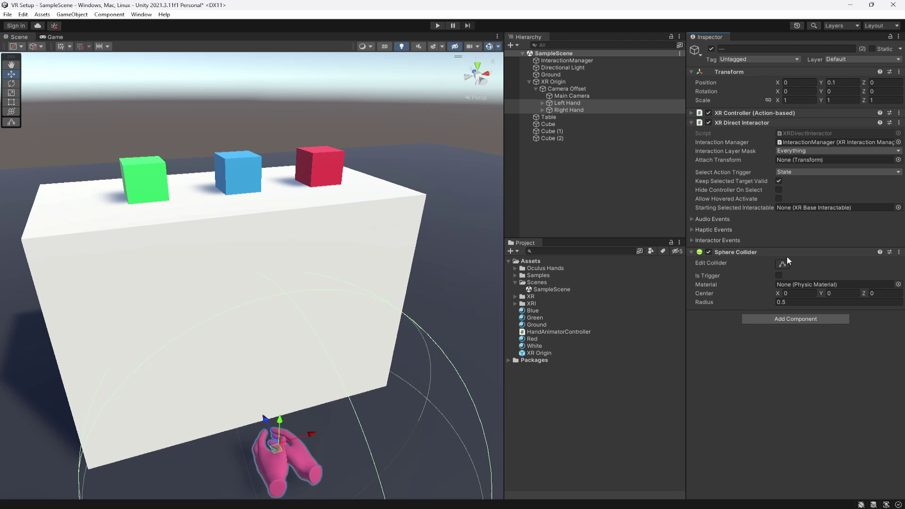
pyautogui.press('f')
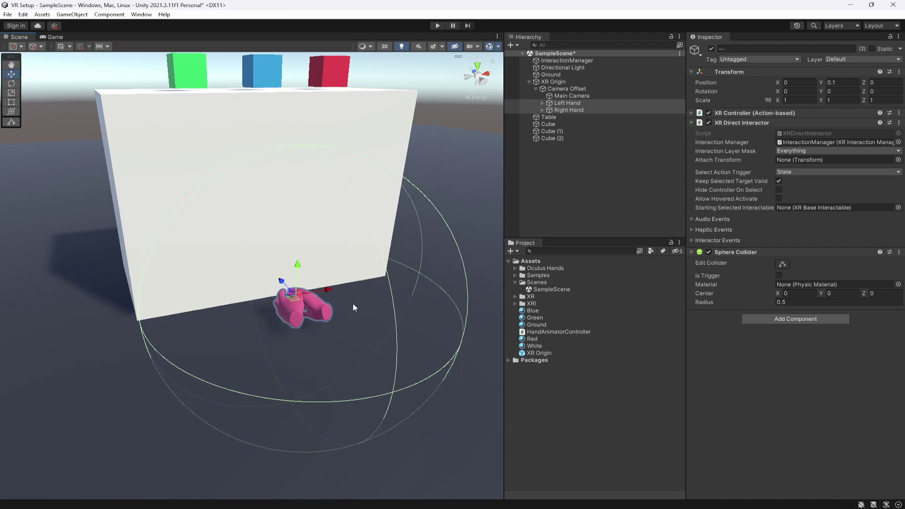
# Step: Make the Sphere Collider a trigger with radius 0.1, then select only the Left Hand
pyautogui.click(778, 275)
pyautogui.click(781, 303)
pyautogui.write('0.1')
pyautogui.press('Return')
pyautogui.scroll(3, 282, 317)
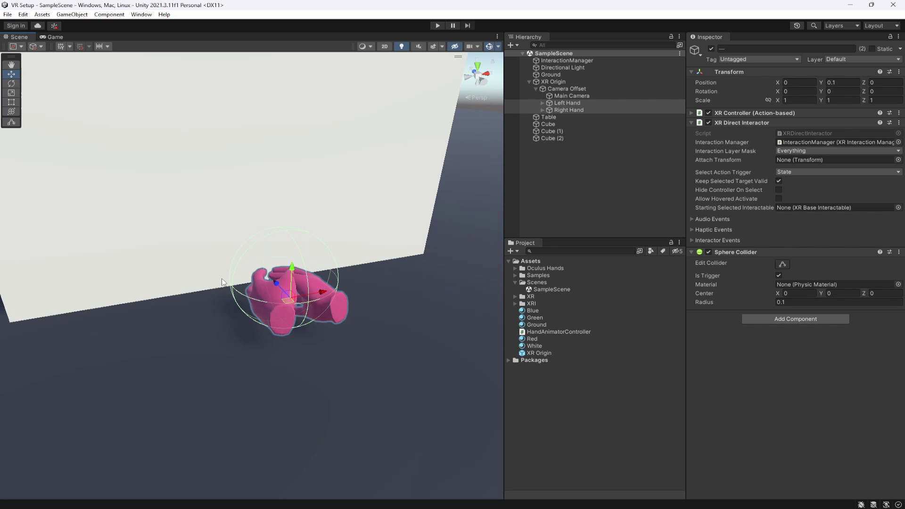
pyautogui.click(275, 312)
pyautogui.scroll(-5, 395, 256)
pyautogui.scroll(2, 350, 242)
pyautogui.scroll(3, 349, 242)
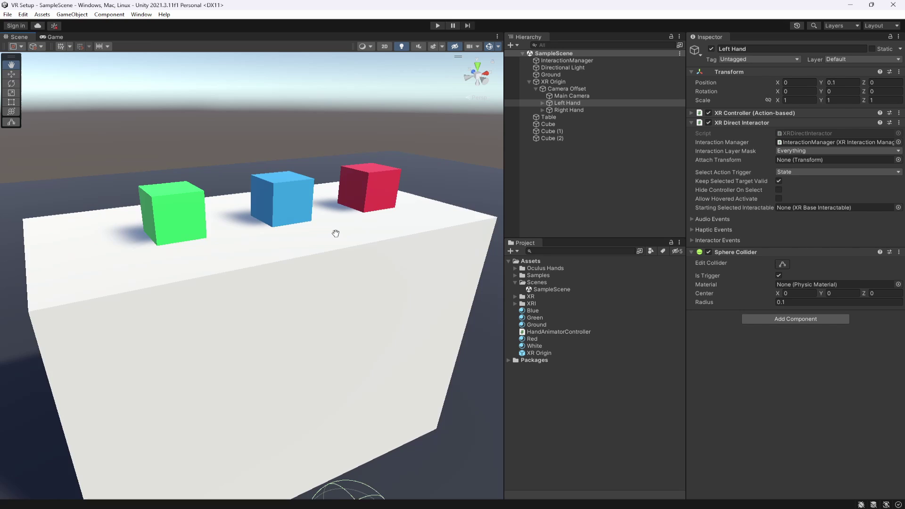
# Step: Rename the first two cubes 'Blue Cube' and 'Green Cube'
pyautogui.click(556, 124)
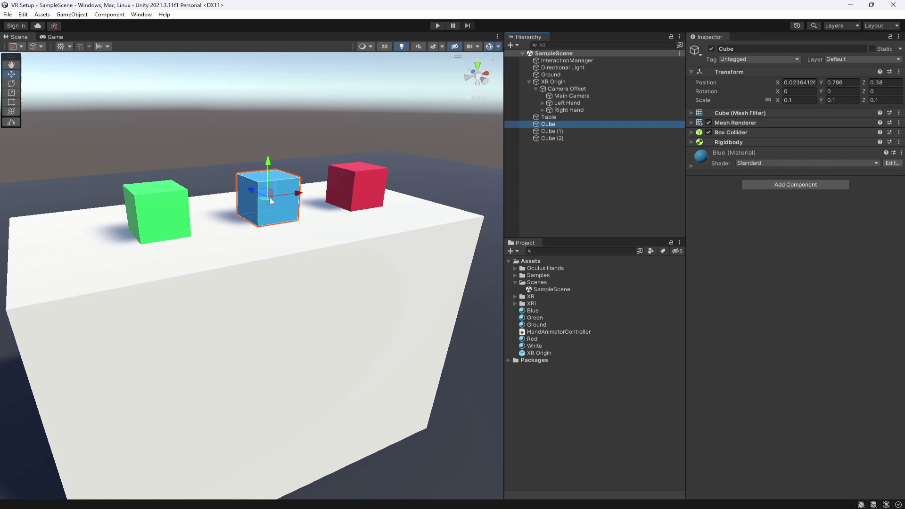
pyautogui.press('F2')
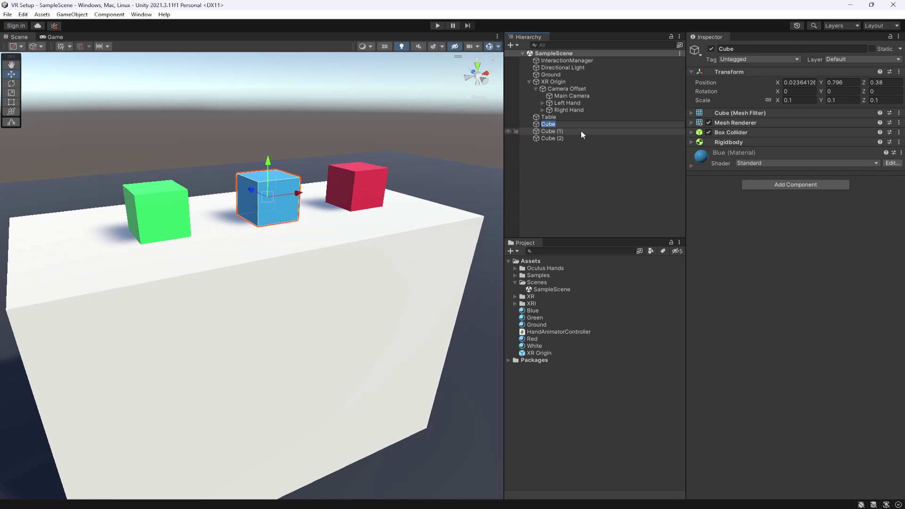
pyautogui.write('Blue Cube')
pyautogui.press('Return')
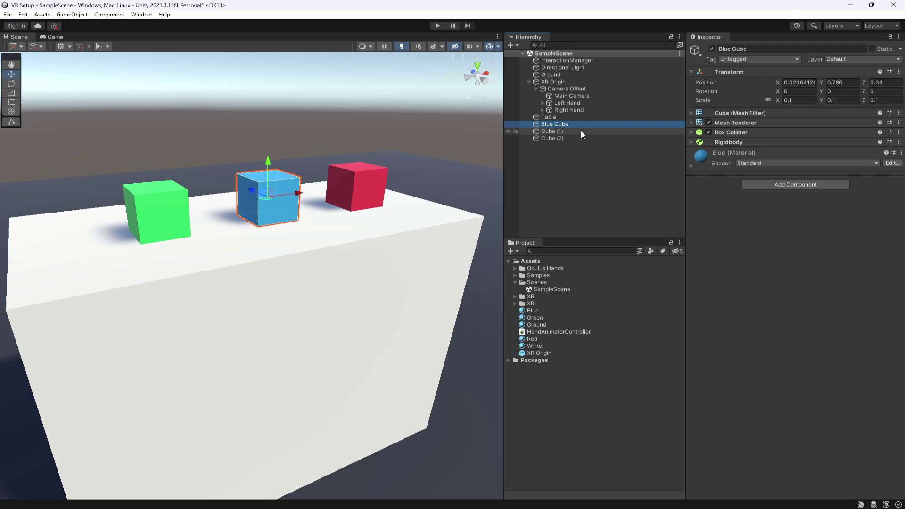
pyautogui.click(583, 130)
pyautogui.press('F2')
pyautogui.write('Green Cube')
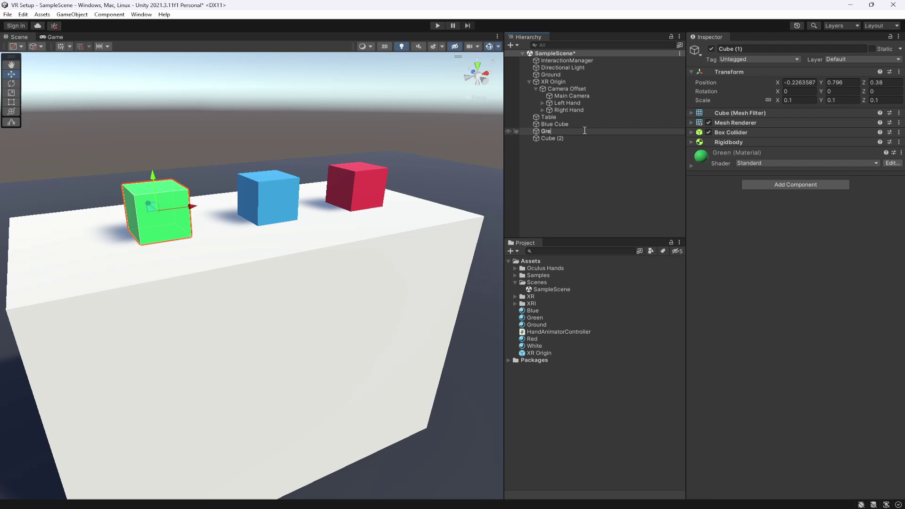
pyautogui.press('Return')
# Step: Rename the third cube 'Red Cube', fixing a typo along the way
pyautogui.click(583, 137)
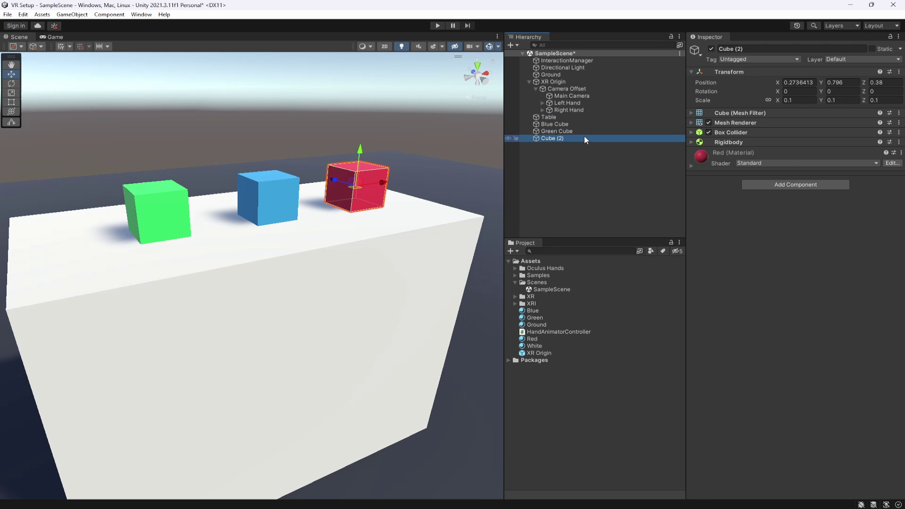
pyautogui.press('F2')
pyautogui.write('REd C')
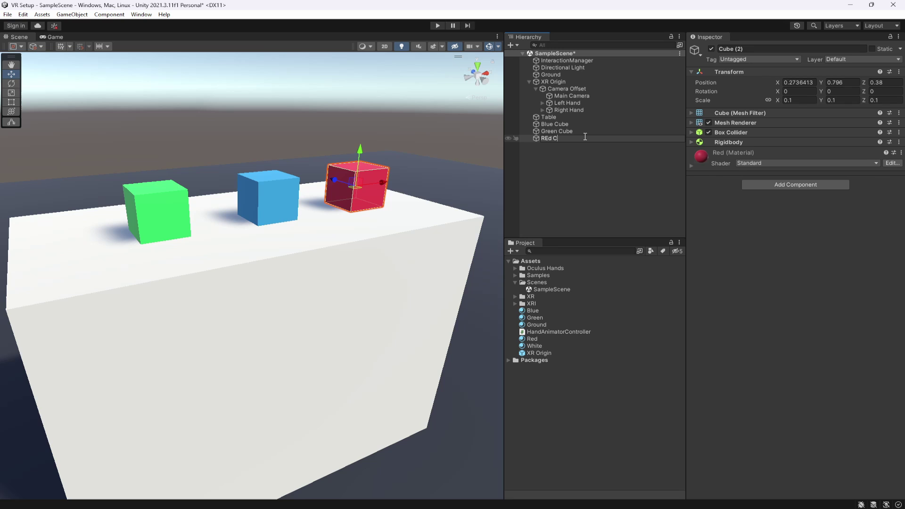
pyautogui.press('BackSpace')
pyautogui.press('BackSpace')
pyautogui.press('BackSpace')
pyautogui.press('BackSpace')
pyautogui.write('ed Cube')
pyautogui.press('Return')
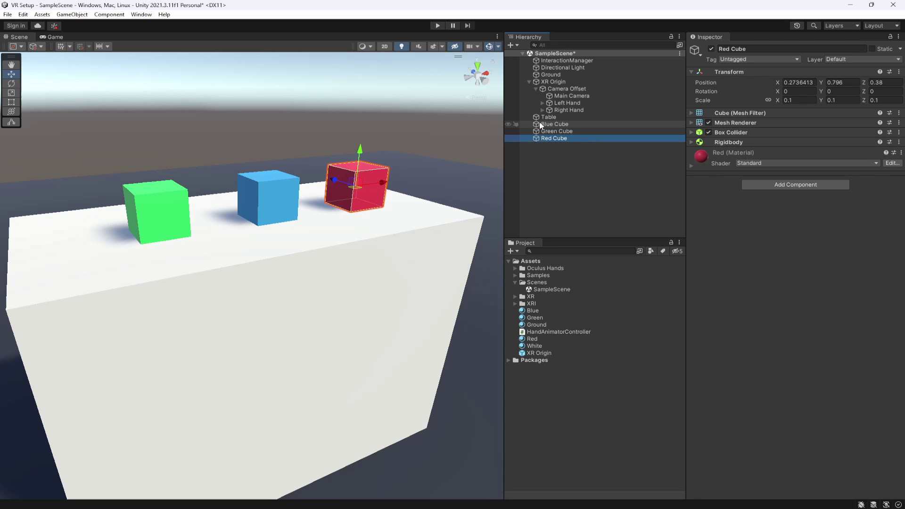
pyautogui.click(565, 125)
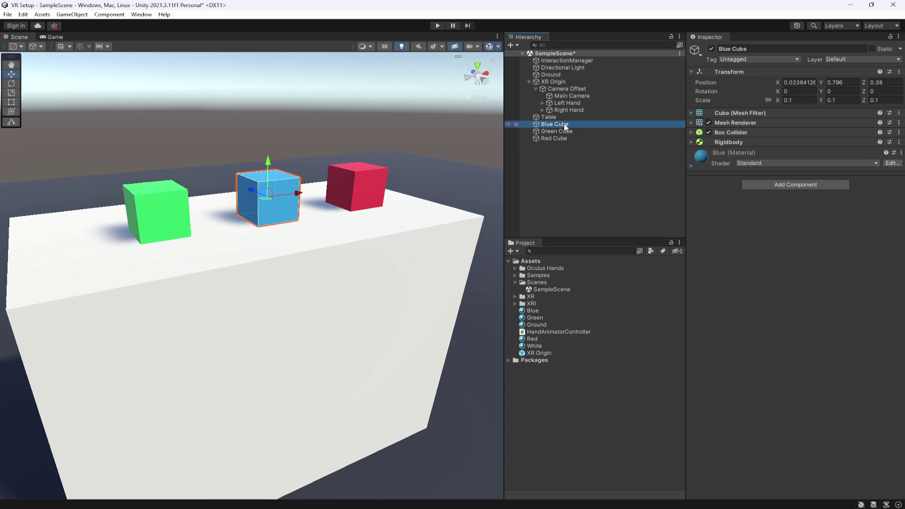
# Step: Add an XR Simple Interactable to the Blue Cube and compare it with the hands' interactor setup
pyautogui.click(753, 184)
pyautogui.write('simple')
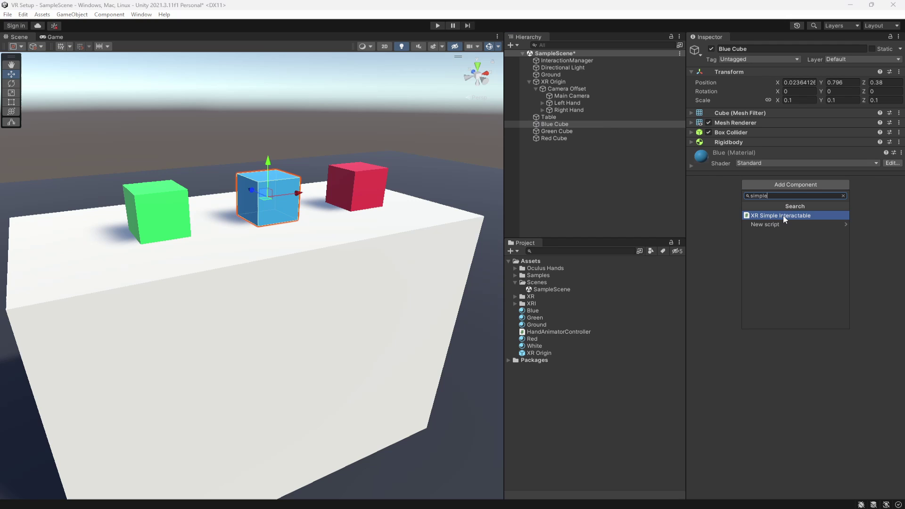
pyautogui.click(782, 216)
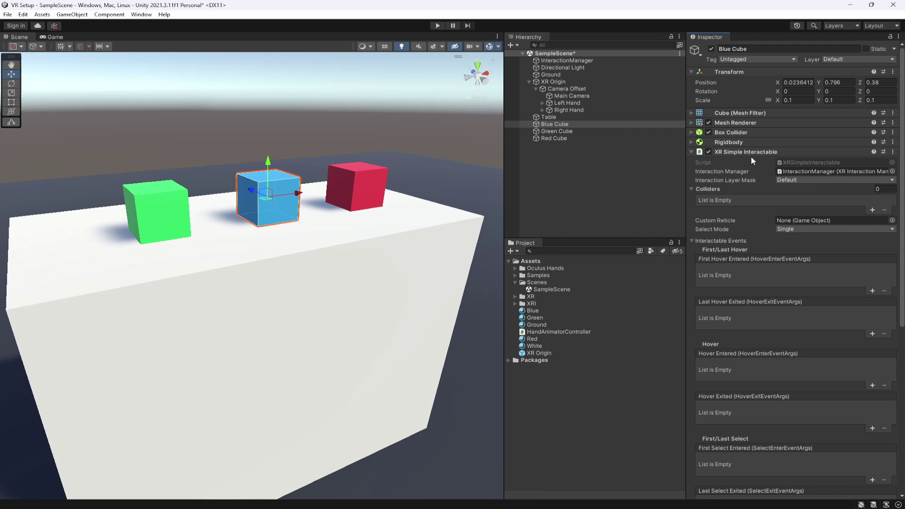
pyautogui.moveTo(738, 171)
pyautogui.click(596, 109)
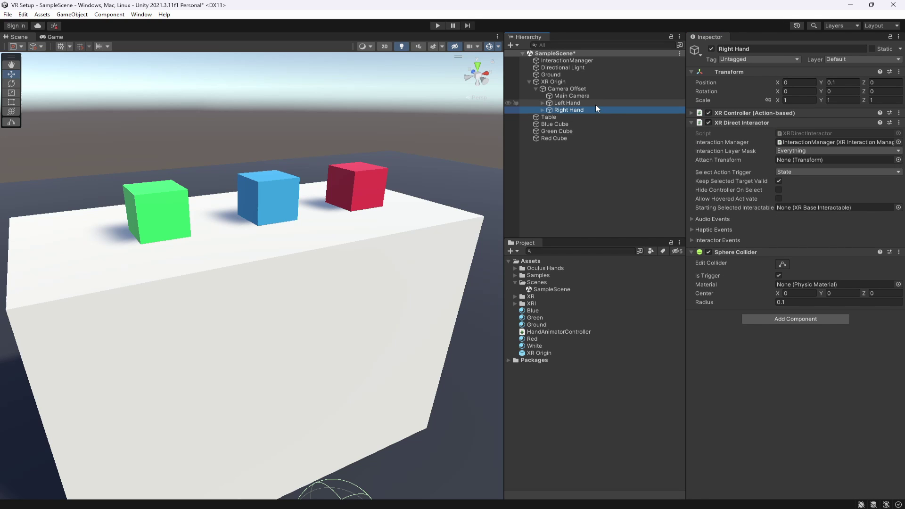
pyautogui.keyDown('ctrl'); pyautogui.click(595, 104); pyautogui.keyUp('ctrl')
pyautogui.click(578, 124)
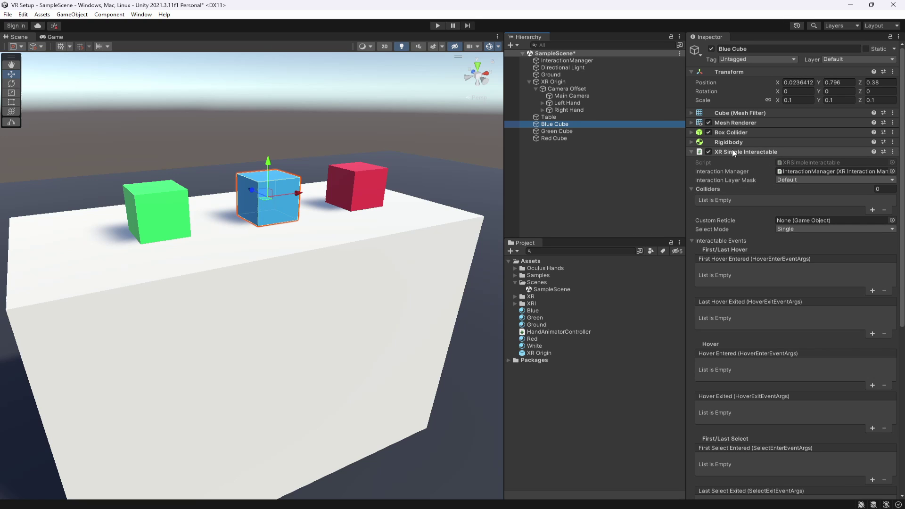
# Step: Review the interactable's Colliders and Box Collider settings, save, and expand the Interactable Events
pyautogui.click(709, 189)
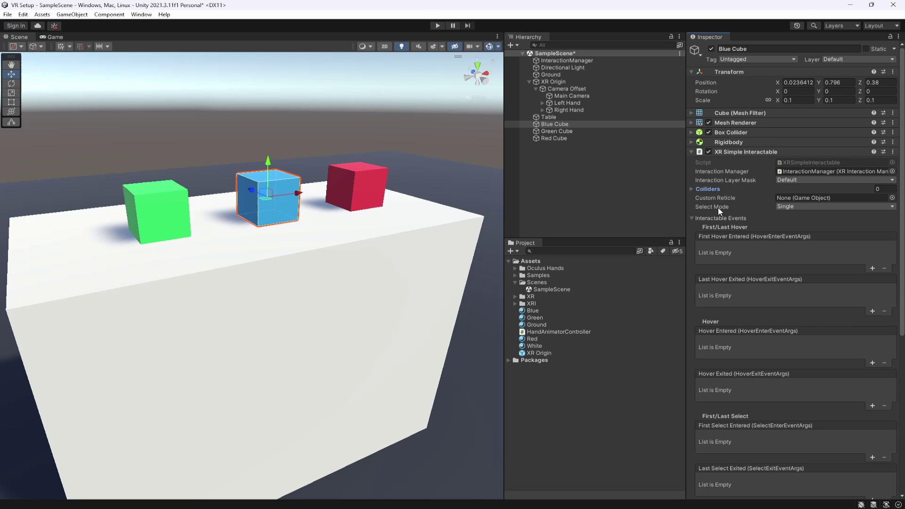
pyautogui.click(728, 217)
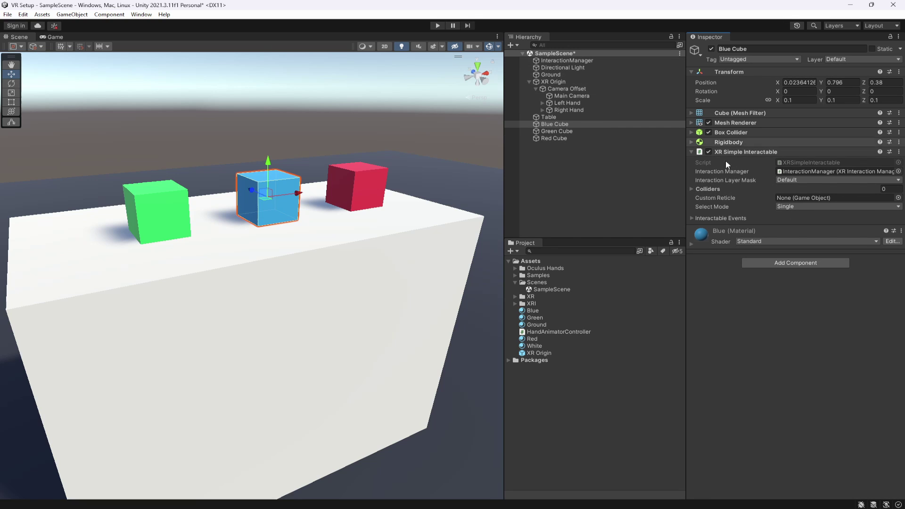
pyautogui.click(711, 189)
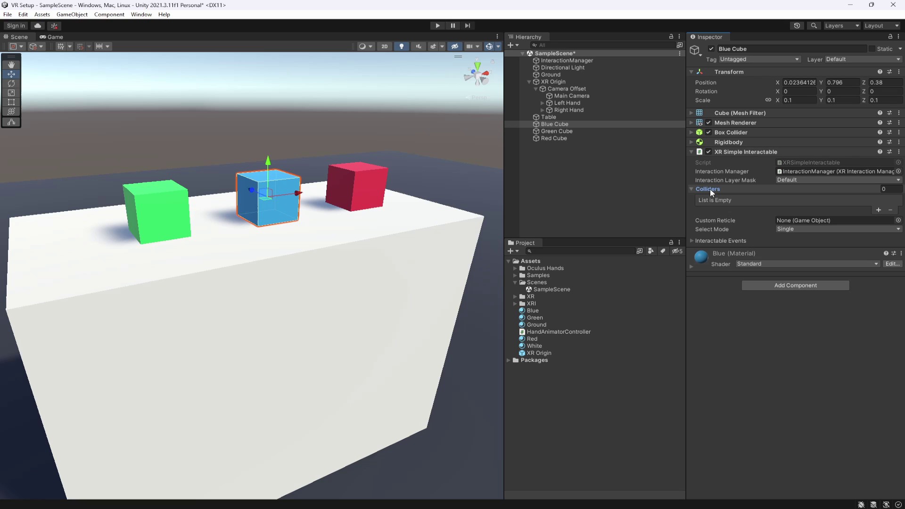
pyautogui.click(708, 189)
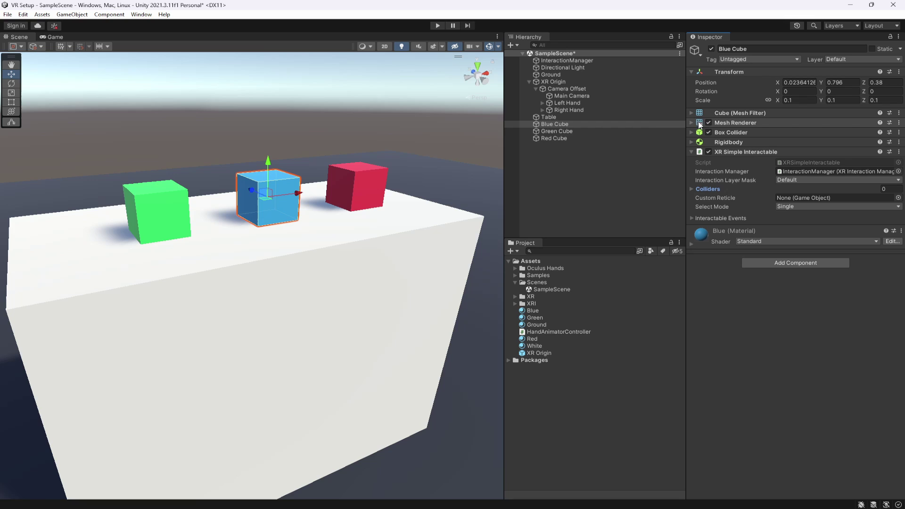
pyautogui.click(550, 125)
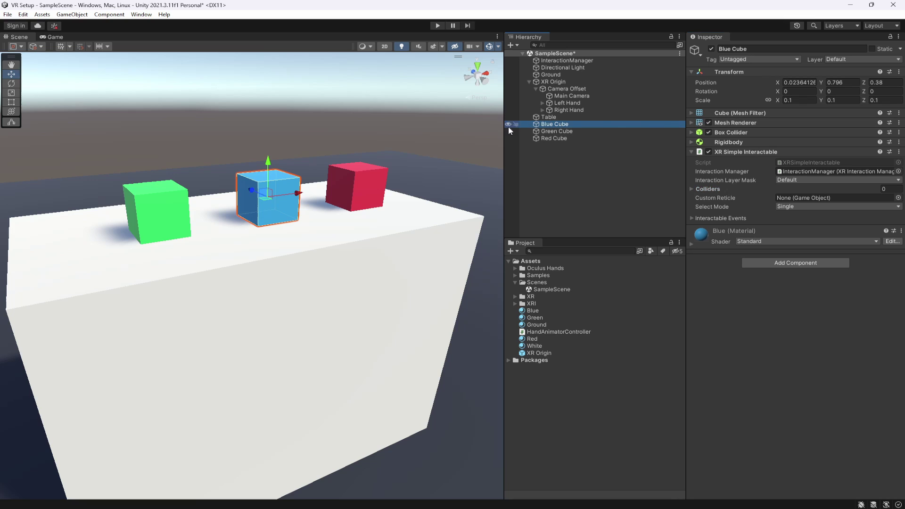
pyautogui.click(716, 188)
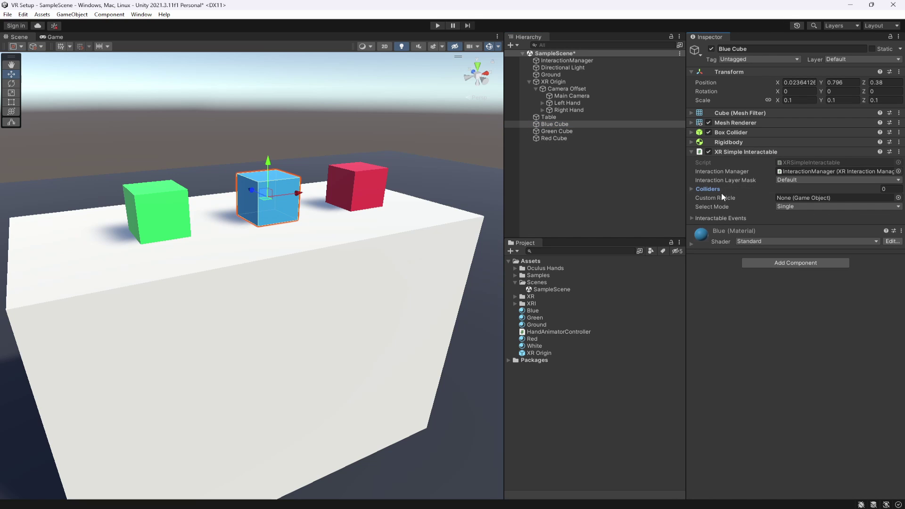
pyautogui.click(739, 135)
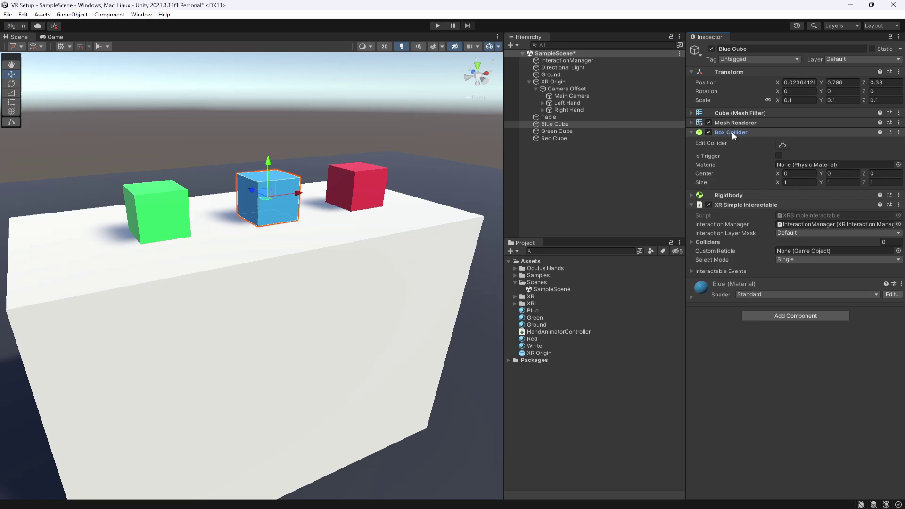
pyautogui.click(731, 132)
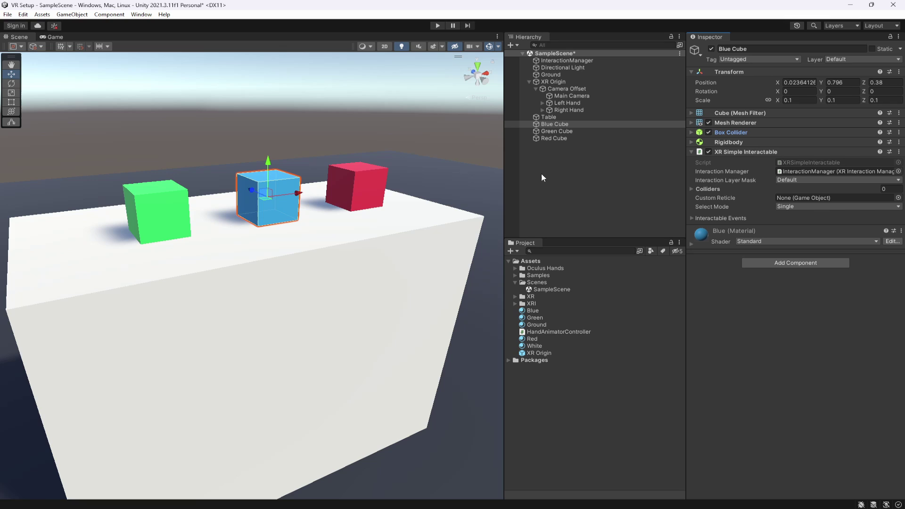
pyautogui.hotkey('ctrl', 's')
pyautogui.click(720, 218)
pyautogui.scroll(-4, 728, 239)
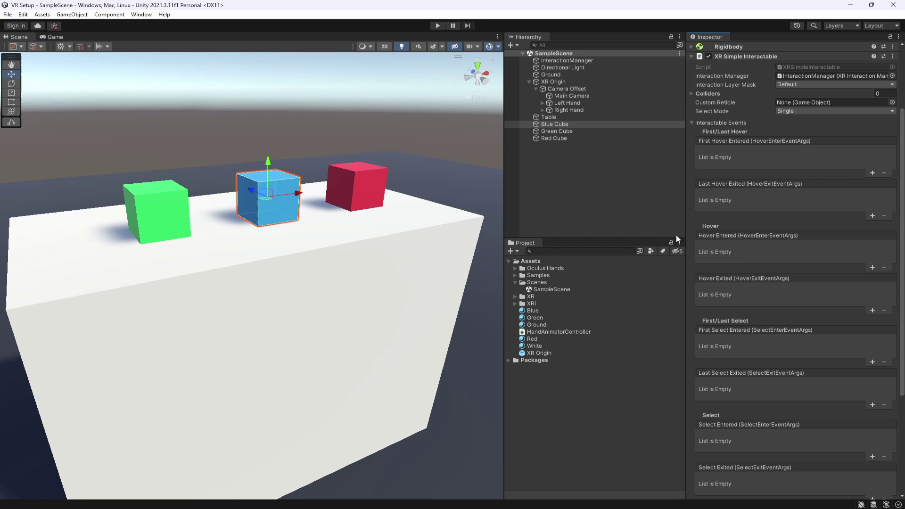
# Step: Make Hover Entered set the Blue Cube's MeshRenderer material to White
pyautogui.click(872, 268)
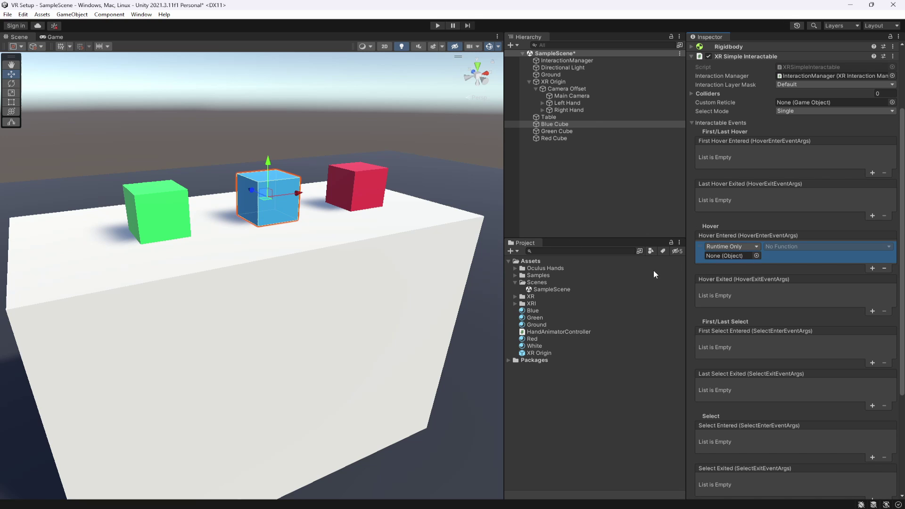
pyautogui.moveTo(566, 125); pyautogui.dragTo(739, 256)
pyautogui.click(765, 248)
pyautogui.moveTo(802, 300)
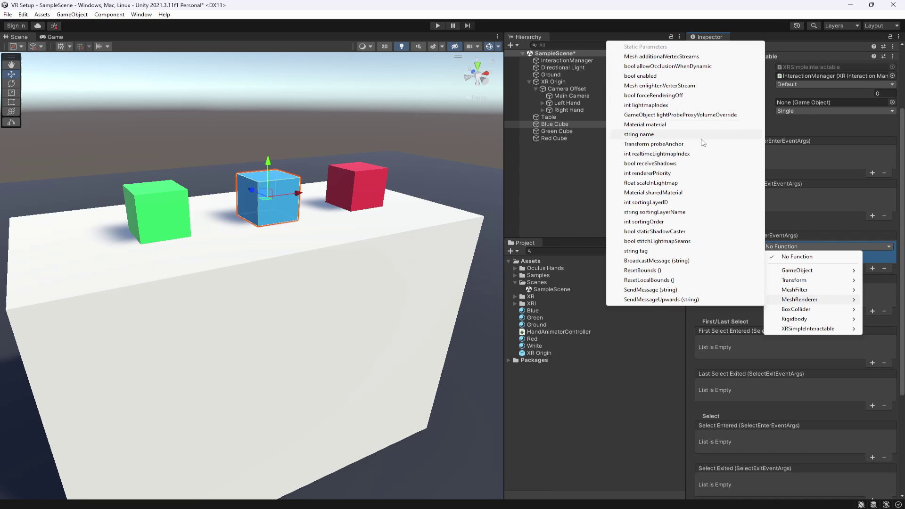
pyautogui.click(650, 125)
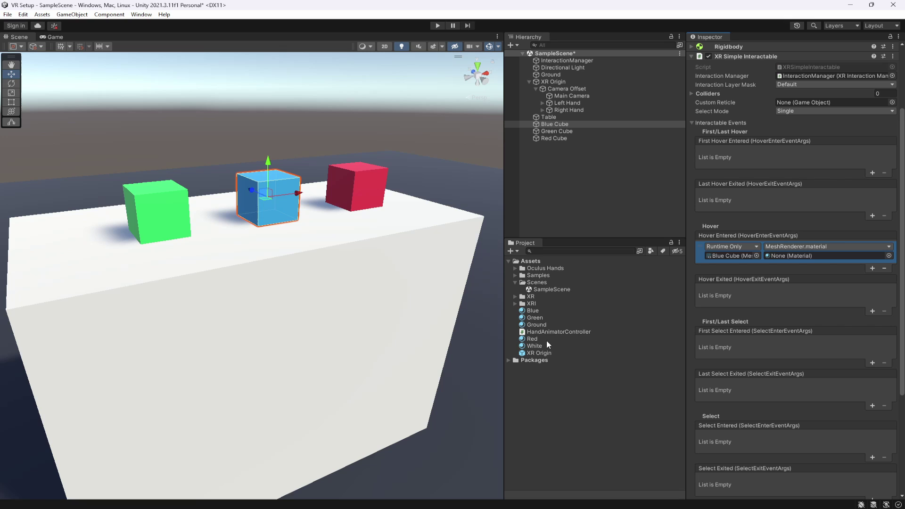
pyautogui.moveTo(547, 342); pyautogui.dragTo(785, 256)
# Step: Copy that listener into Hover Exited and set its material back to Blue
pyautogui.rightClick(746, 237)
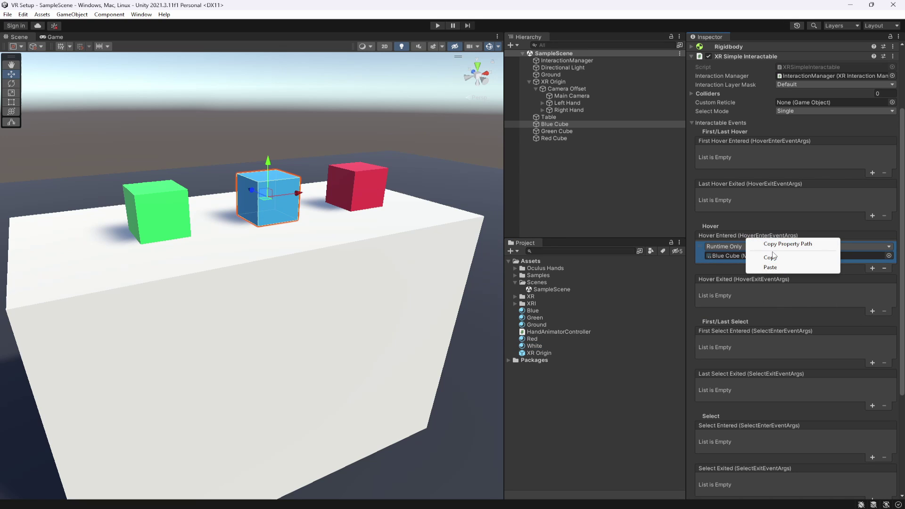
pyautogui.click(774, 258)
pyautogui.rightClick(769, 279)
pyautogui.click(786, 309)
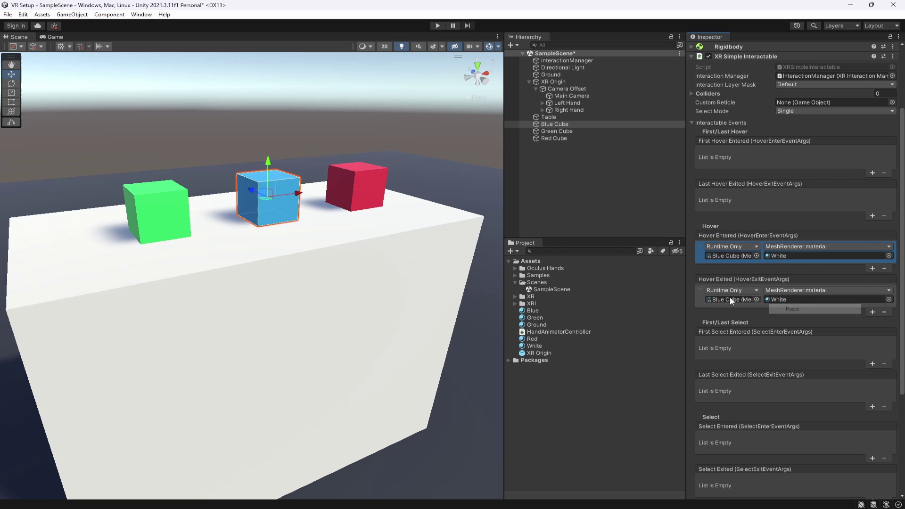
pyautogui.moveTo(533, 311); pyautogui.dragTo(801, 299)
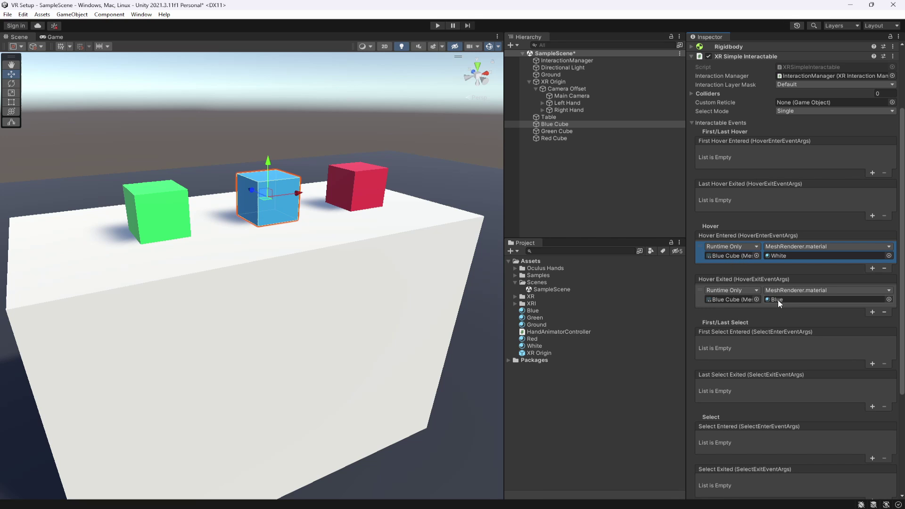
pyautogui.scroll(-1, 770, 299)
# Step: Paste the material listener into Select Entered and set it to the Red material
pyautogui.scroll(-2, 739, 256)
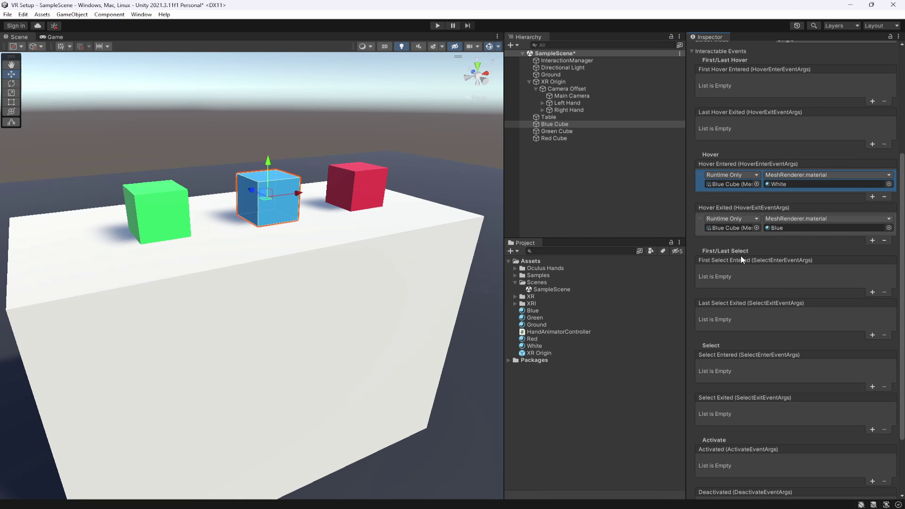
pyautogui.scroll(-2, 740, 373)
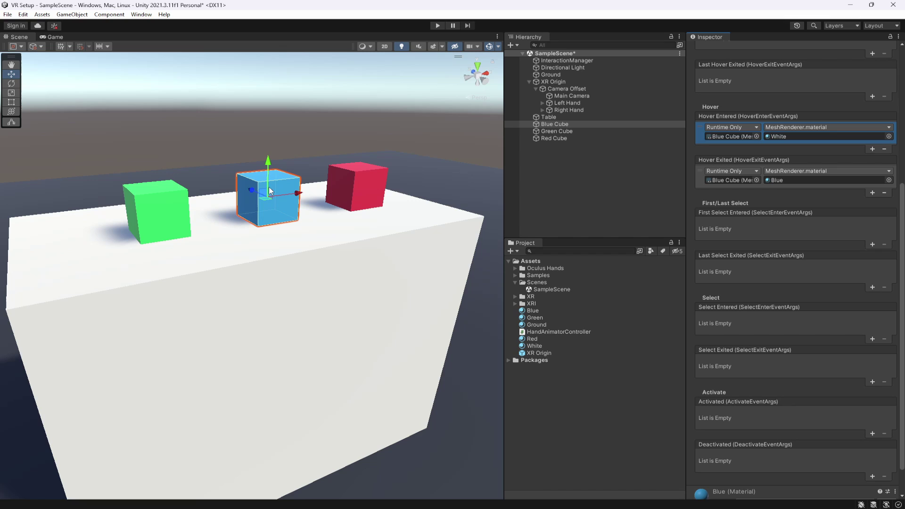
pyautogui.rightClick(731, 307)
pyautogui.click(753, 334)
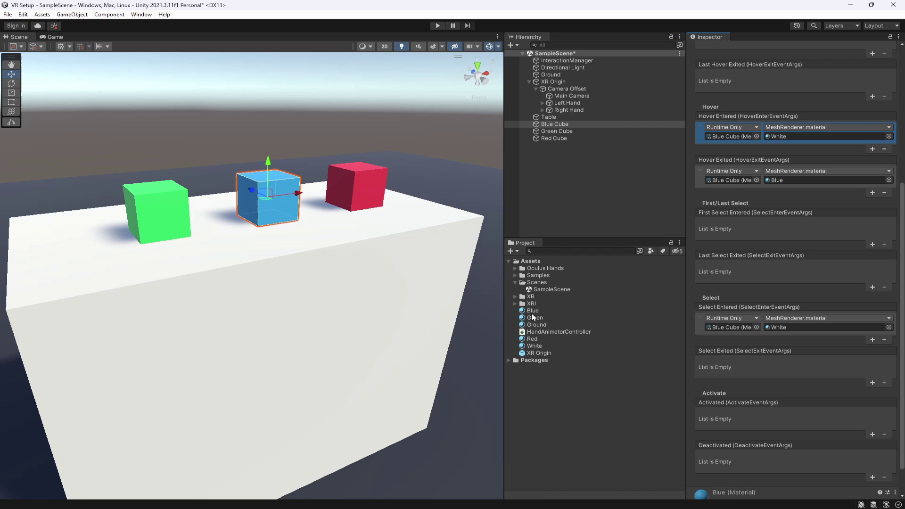
pyautogui.moveTo(539, 337); pyautogui.dragTo(760, 327)
# Step: Paste the listener into Select Exited with the Blue material, and save the scene
pyautogui.rightClick(737, 352)
pyautogui.click(753, 379)
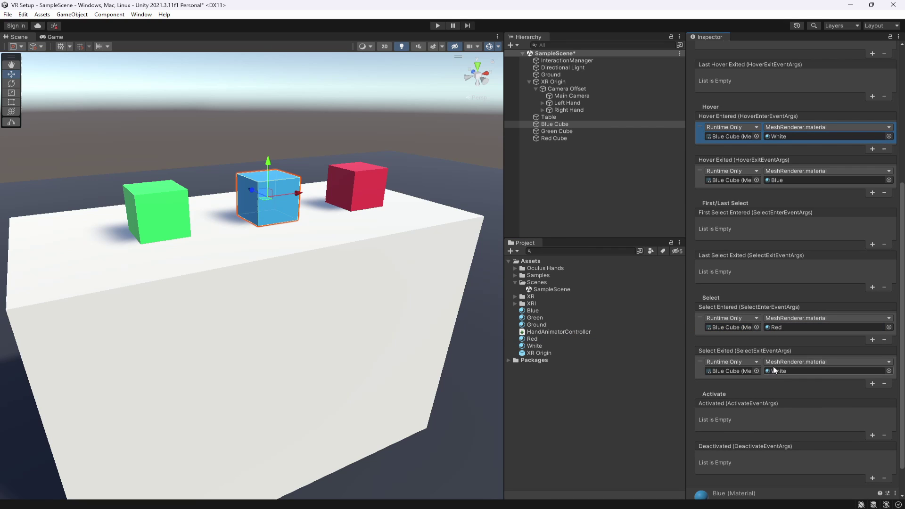
pyautogui.moveTo(533, 311); pyautogui.dragTo(779, 370)
pyautogui.hotkey('ctrl', 's')
pyautogui.scroll(-2, 768, 383)
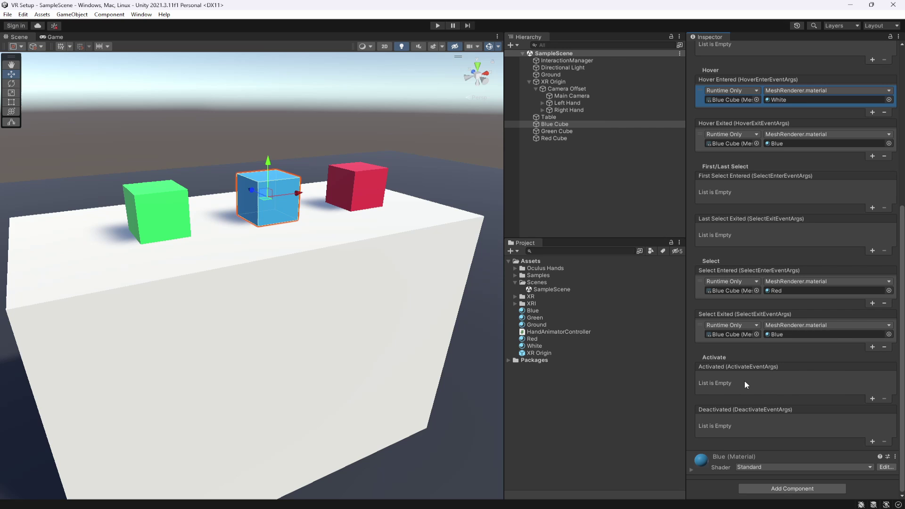
pyautogui.scroll(5, 735, 302)
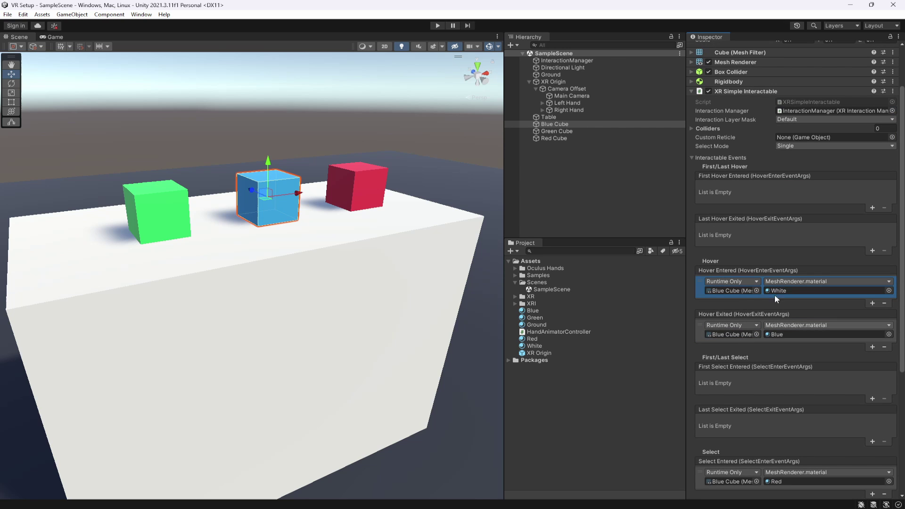
pyautogui.click(554, 124)
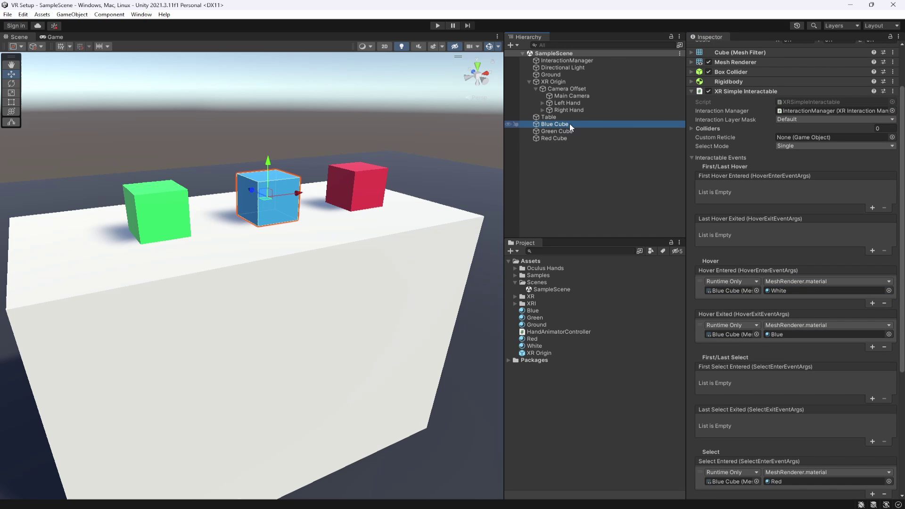
pyautogui.scroll(2, 735, 203)
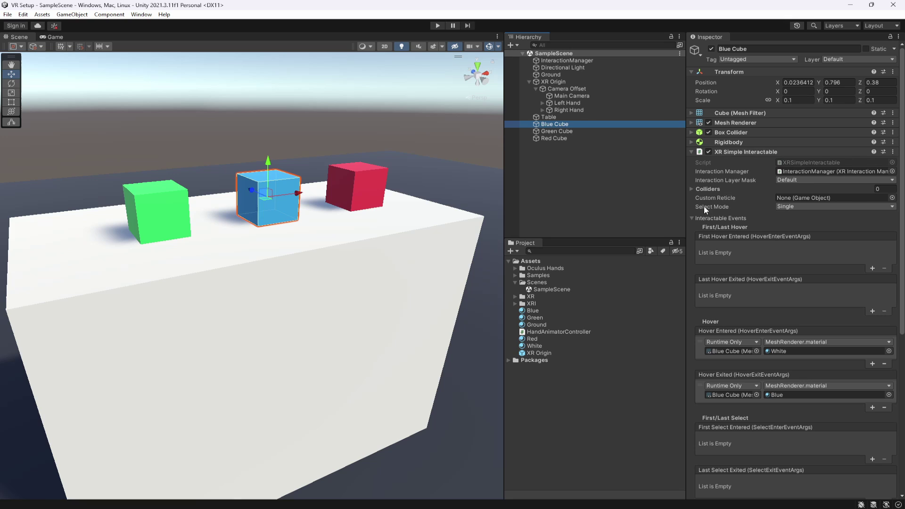
# Step: Add an XR Grab Interactable to both the Green Cube and Red Cube
pyautogui.click(744, 154)
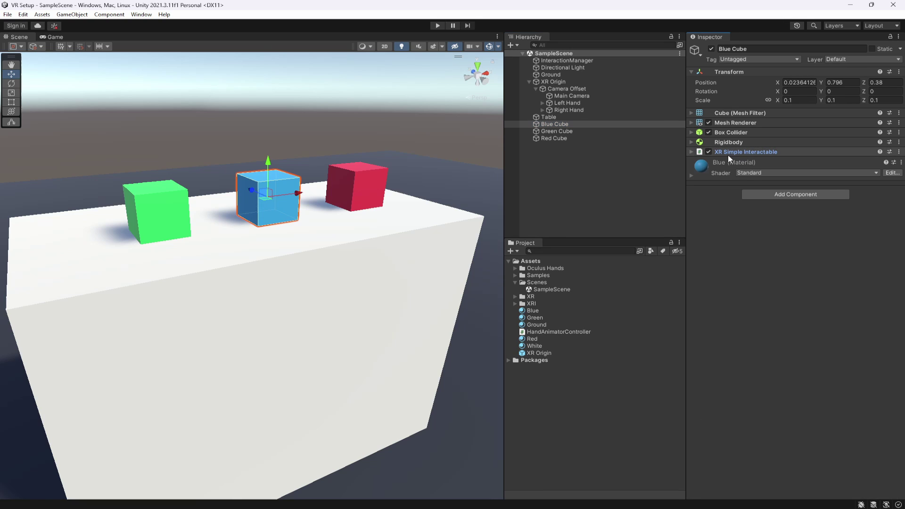
pyautogui.click(556, 130)
pyautogui.keyDown('ctrl'); pyautogui.click(560, 140); pyautogui.keyUp('ctrl')
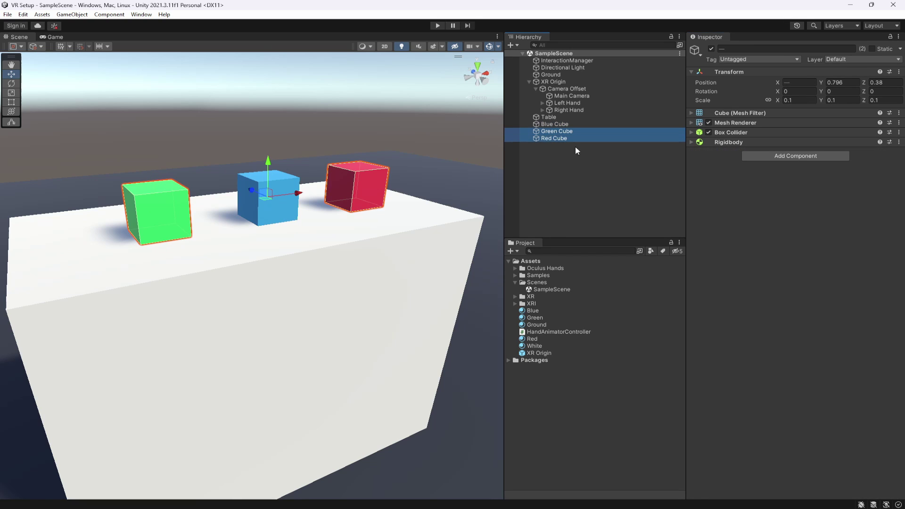
pyautogui.click(762, 156)
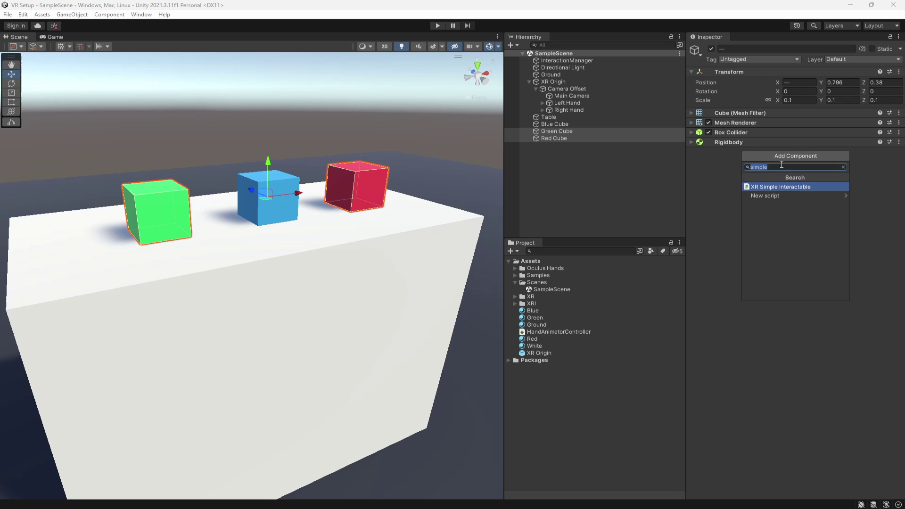
pyautogui.write('grab')
pyautogui.click(799, 182)
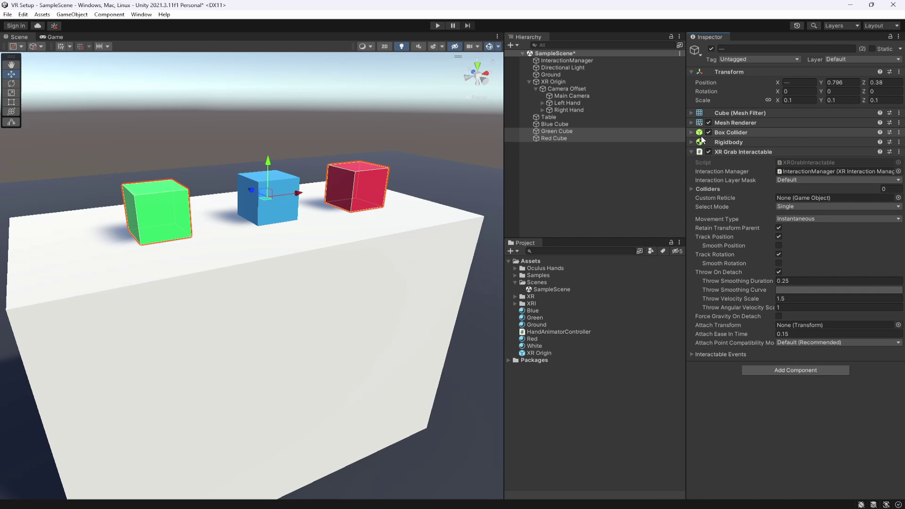
# Step: Set the Red Cube's Movement Type to Velocity Tracking and save the scene
pyautogui.click(583, 124)
pyautogui.click(566, 131)
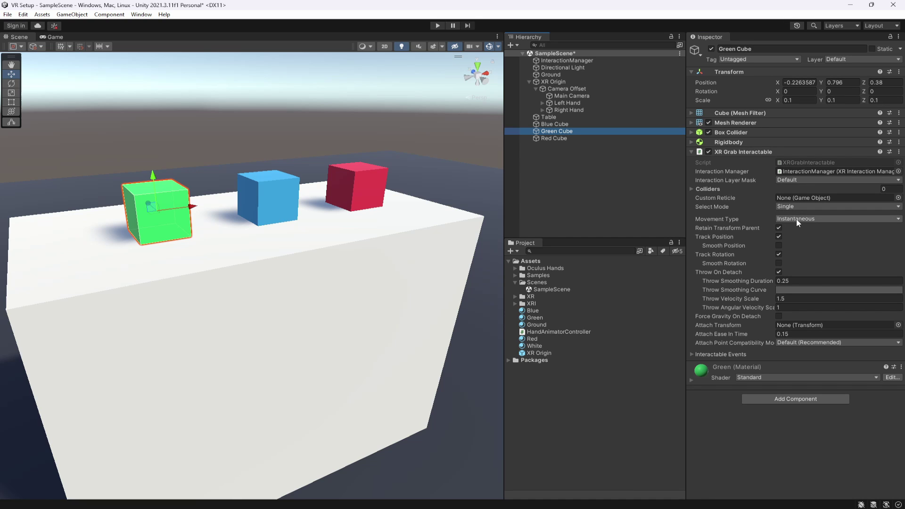
pyautogui.click(580, 138)
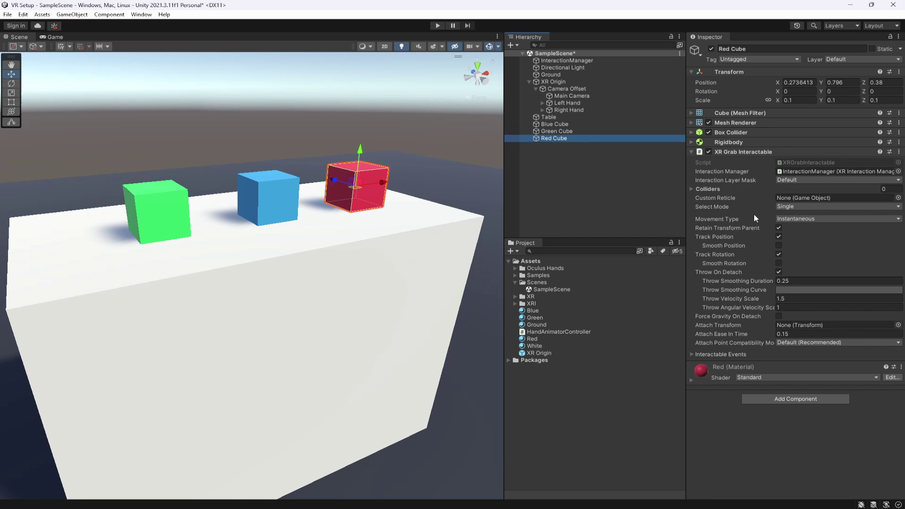
pyautogui.click(807, 219)
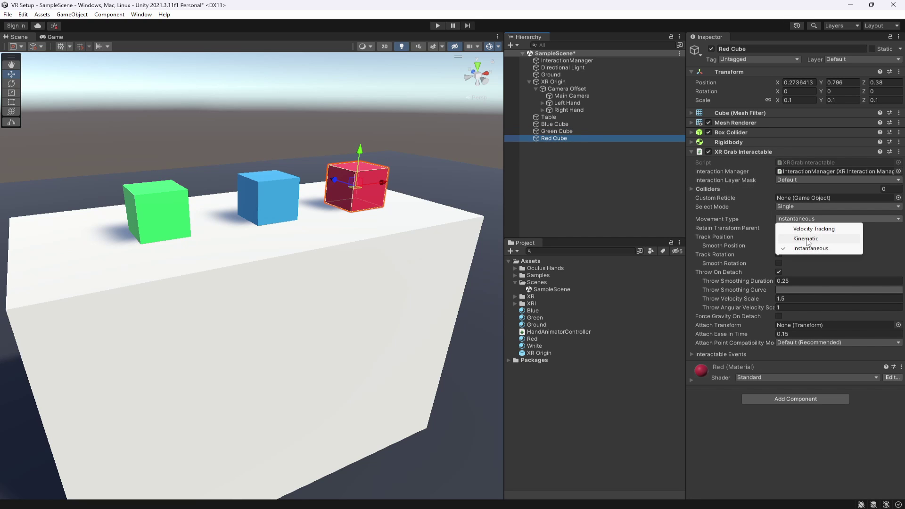
pyautogui.click(796, 227)
pyautogui.hotkey('ctrl', 's')
pyautogui.click(566, 132)
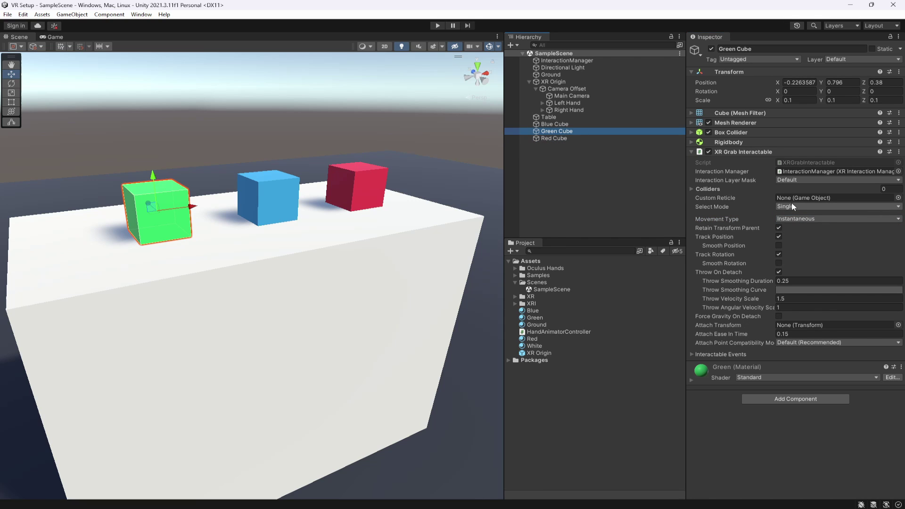
pyautogui.click(793, 220)
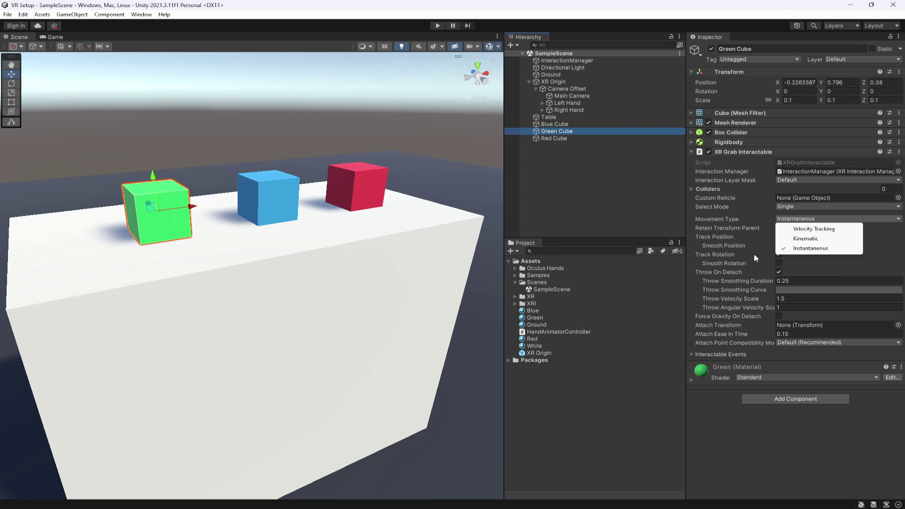
pyautogui.click(818, 273)
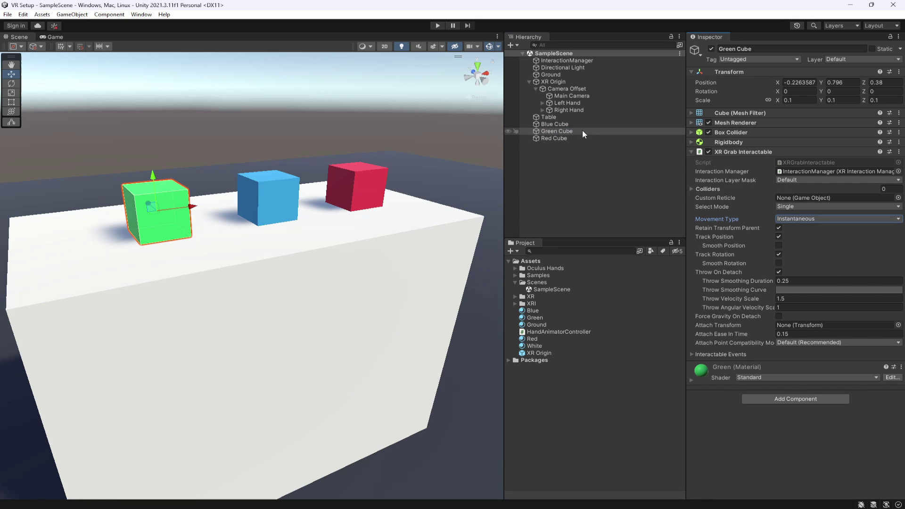
# Step: Check the Red Cube's Movement Type options, keeping Velocity Tracking selected
pyautogui.click(558, 138)
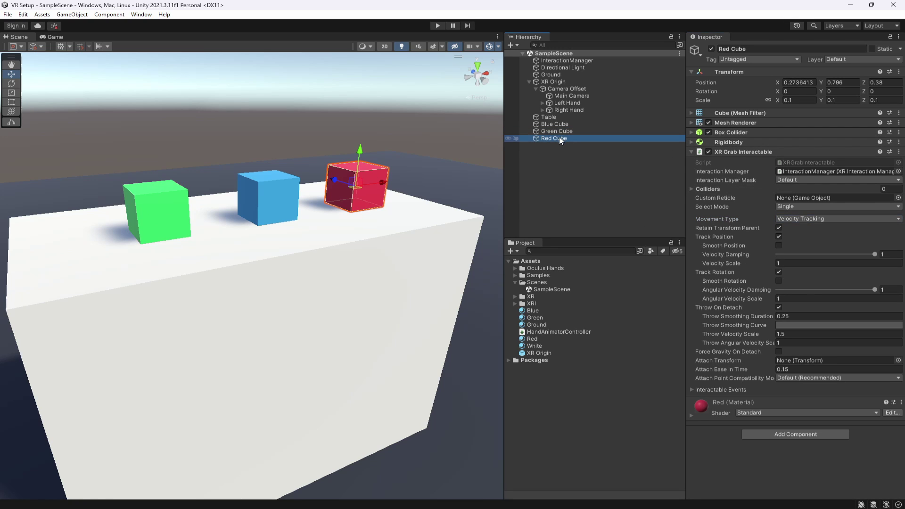
pyautogui.click(796, 221)
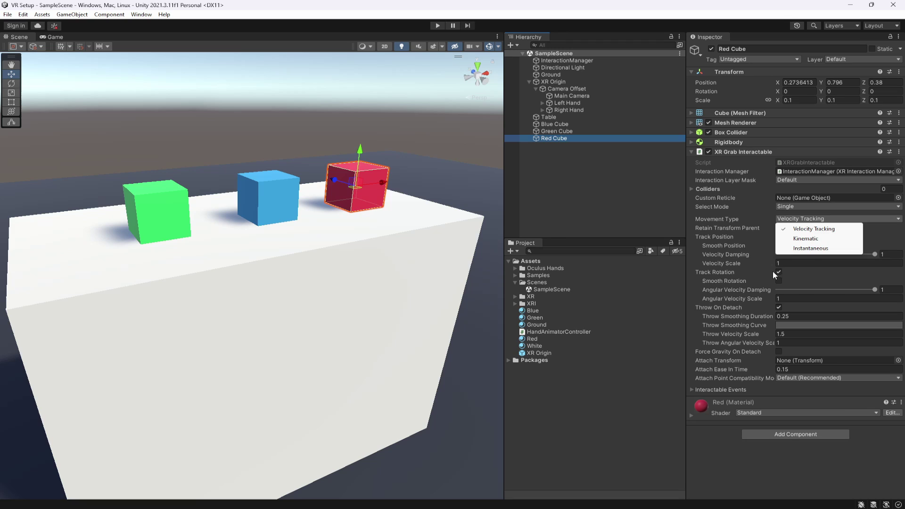
pyautogui.click(795, 229)
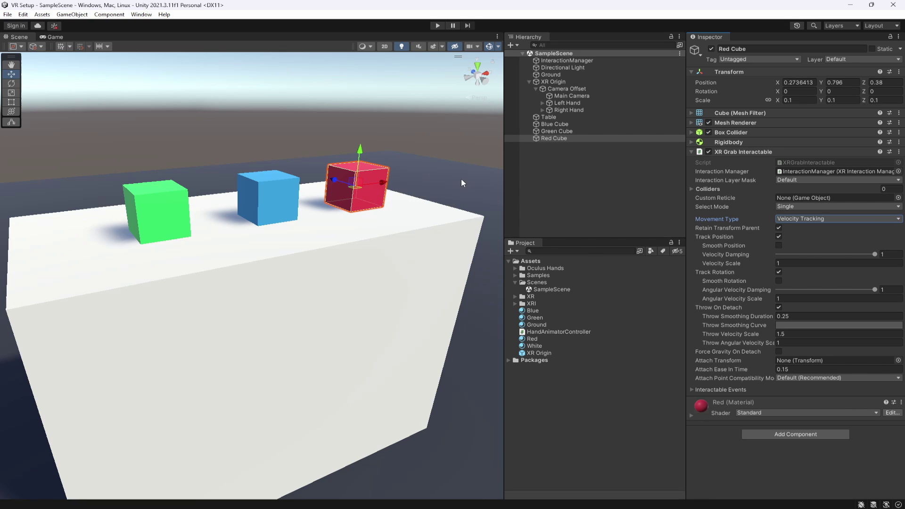
pyautogui.click(561, 124)
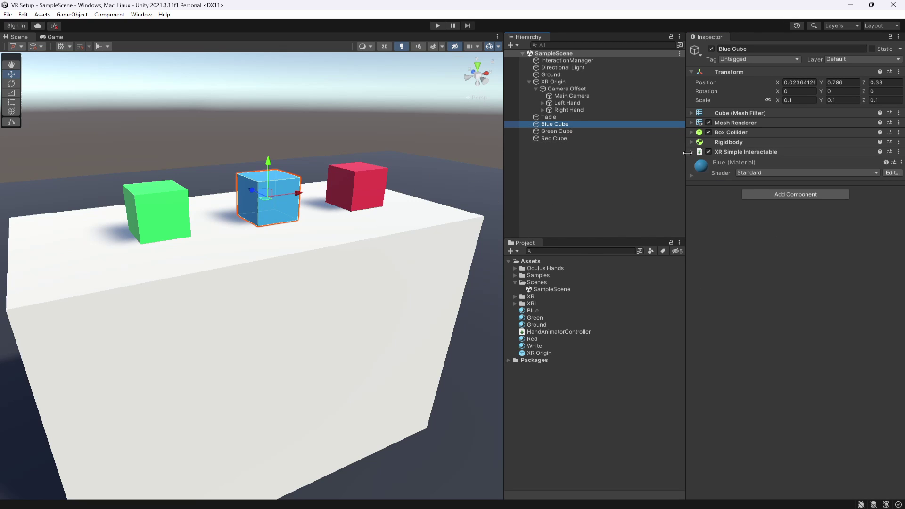
pyautogui.click(552, 138)
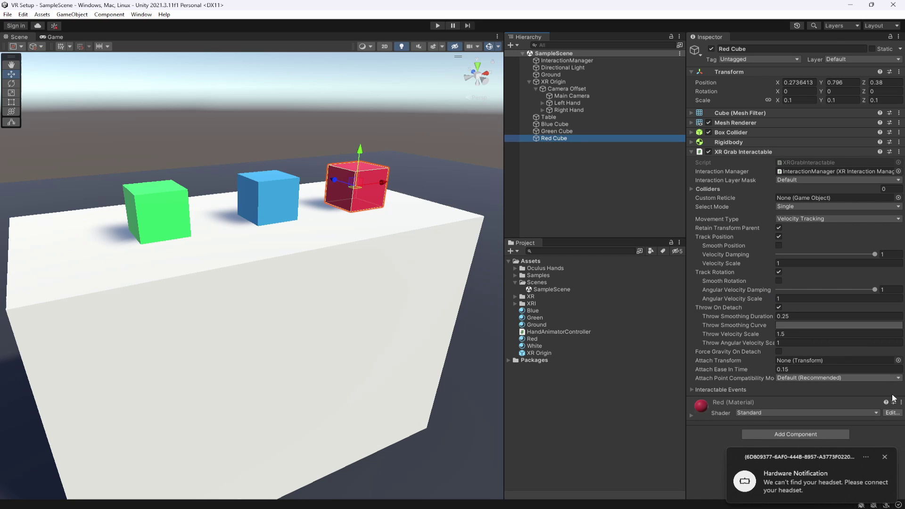
# Step: Enter Play mode to test the blue, green and red cubes in the maximized Game view
pyautogui.click(439, 26)
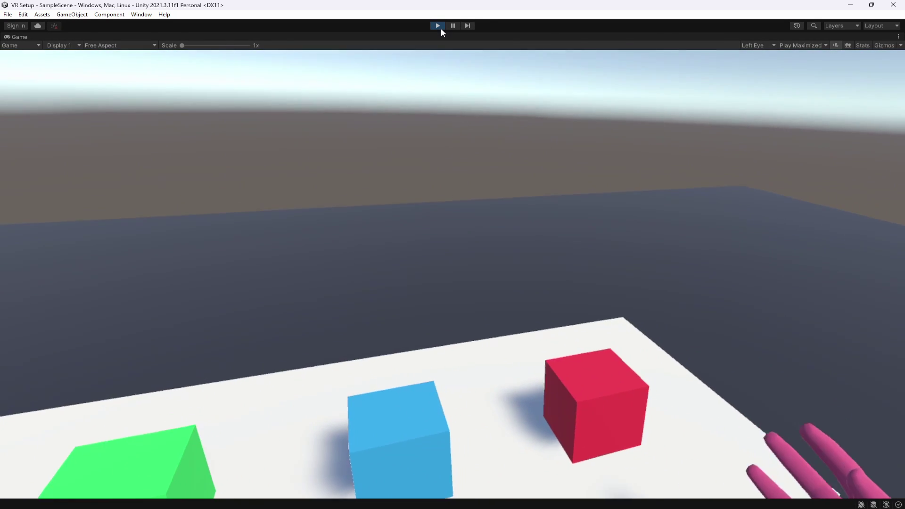